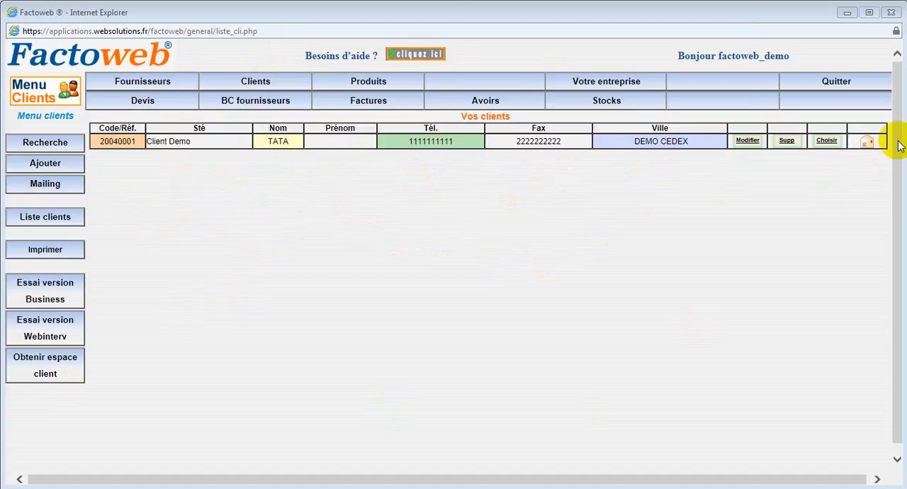
Start a new client record and enter "Particulier" as a new client type.
{"action": "left_click", "coordinate": [45, 164]}
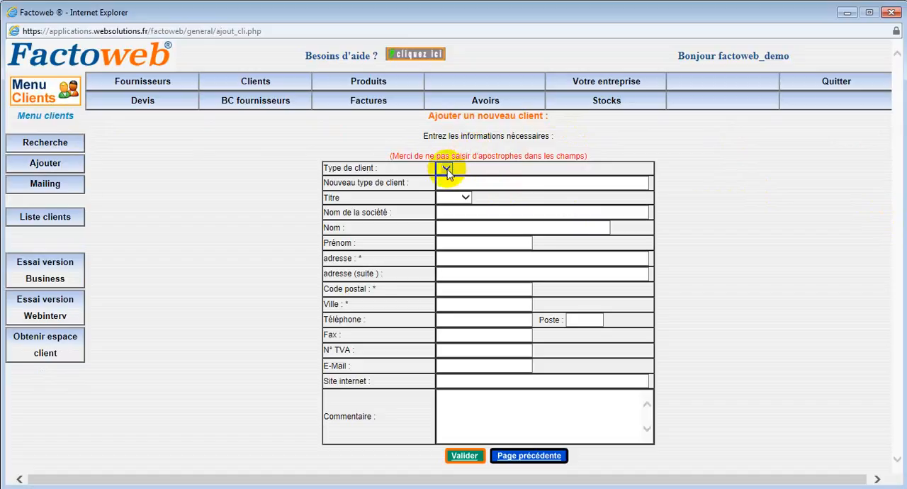
{"action": "left_click", "coordinate": [445, 170]}
{"action": "left_click", "coordinate": [459, 182]}
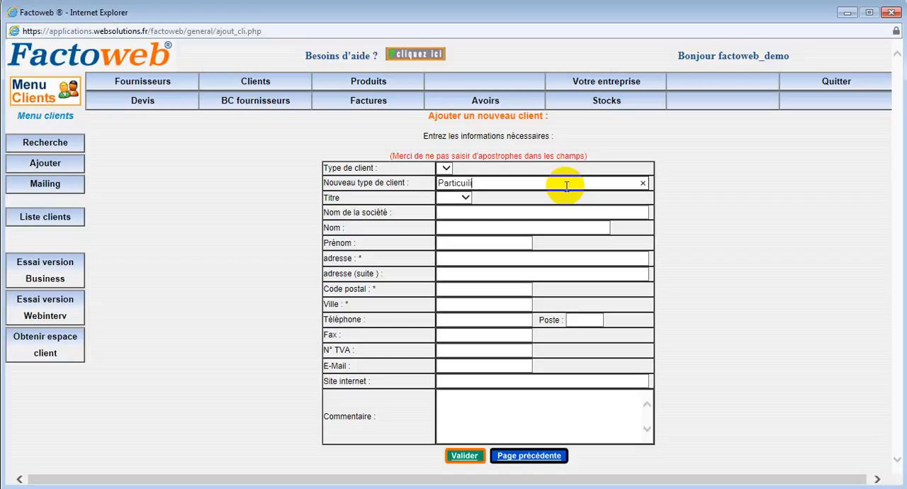
{"action": "type", "text": "r"}
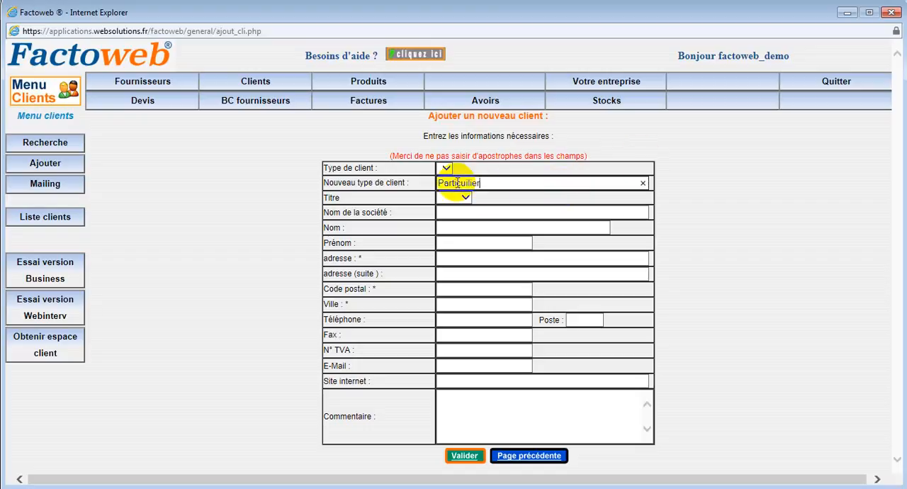
{"action": "left_click", "coordinate": [542, 257]}
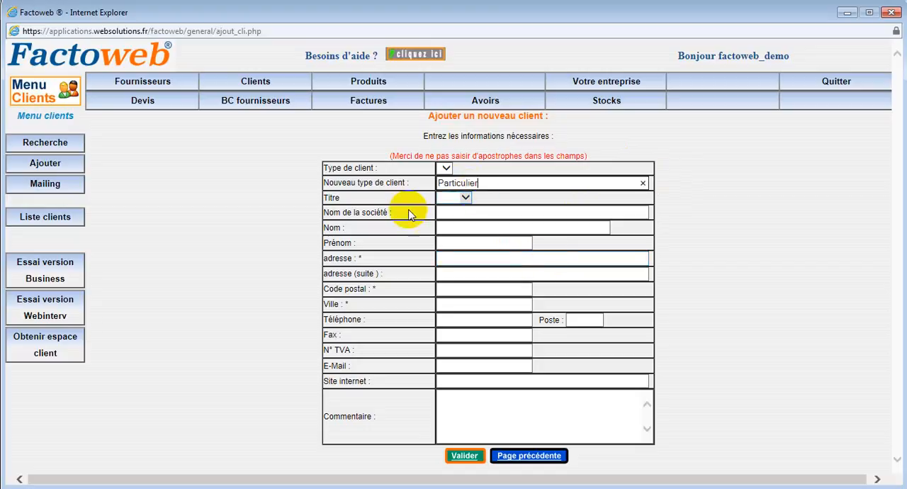
Set the new client's title to M. and the company name to DIVERS.
{"action": "left_click", "coordinate": [470, 199]}
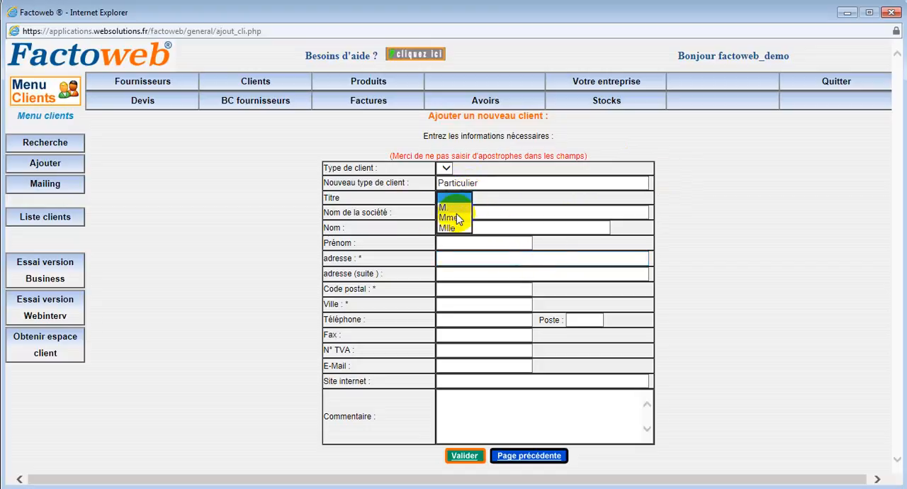
{"action": "left_click", "coordinate": [449, 207]}
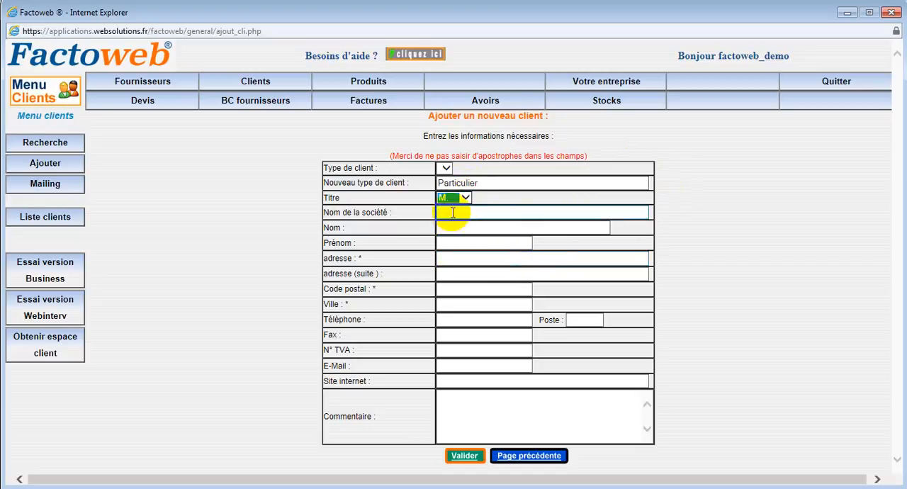
{"action": "left_click", "coordinate": [452, 212]}
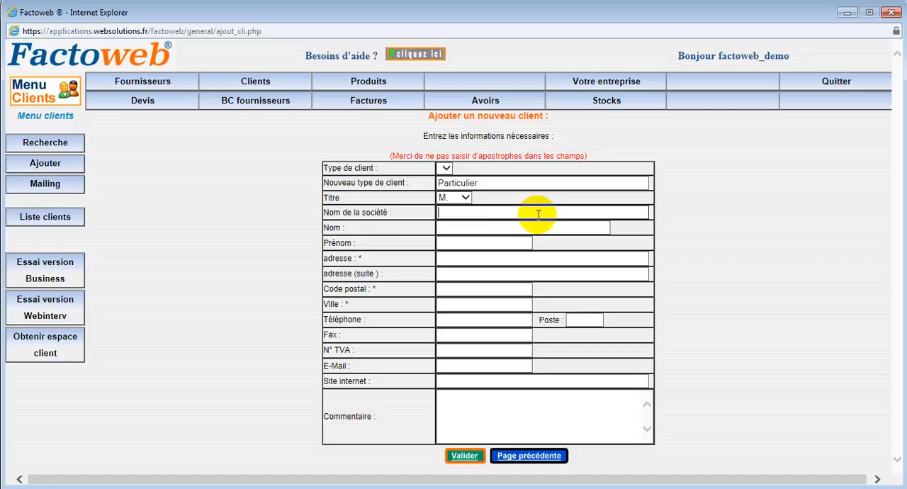
{"action": "type", "text": "DIVERS"}
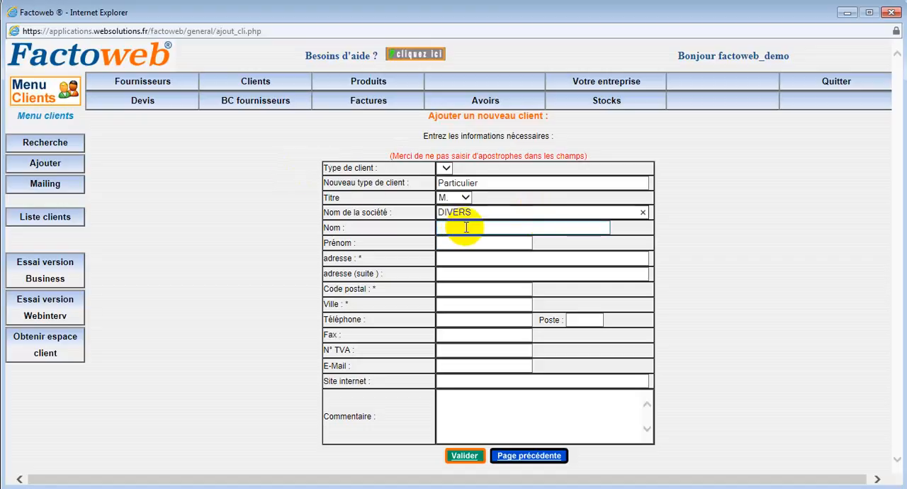
Fill in the new client's last name and first name.
{"action": "key", "text": "Tab"}
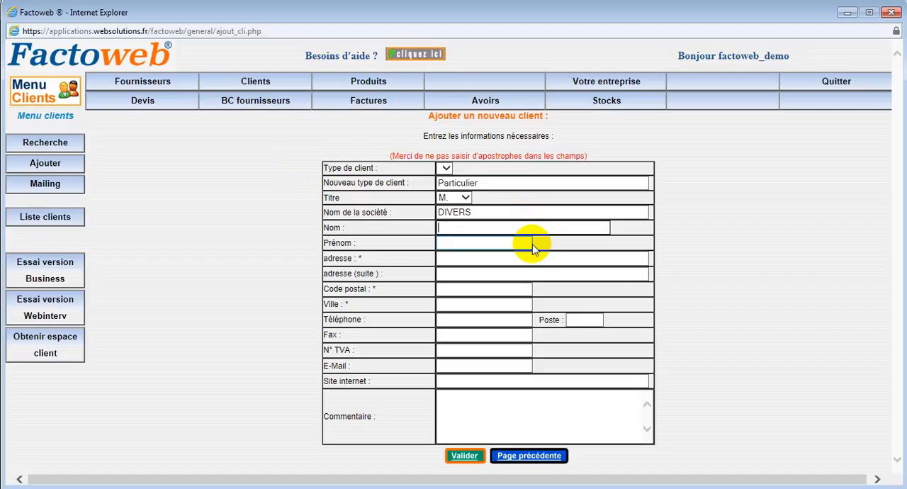
{"action": "type", "text": "DUDU"}
{"action": "left_click", "coordinate": [456, 245]}
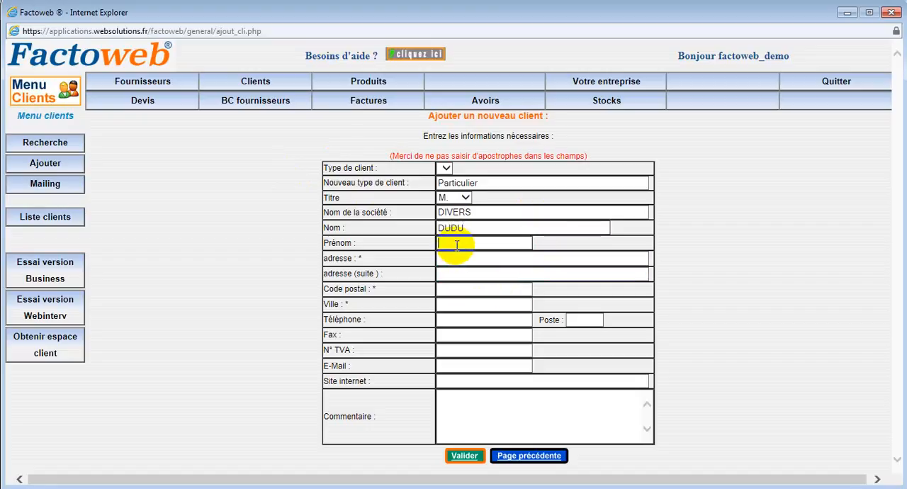
{"action": "type", "text": "Dodo"}
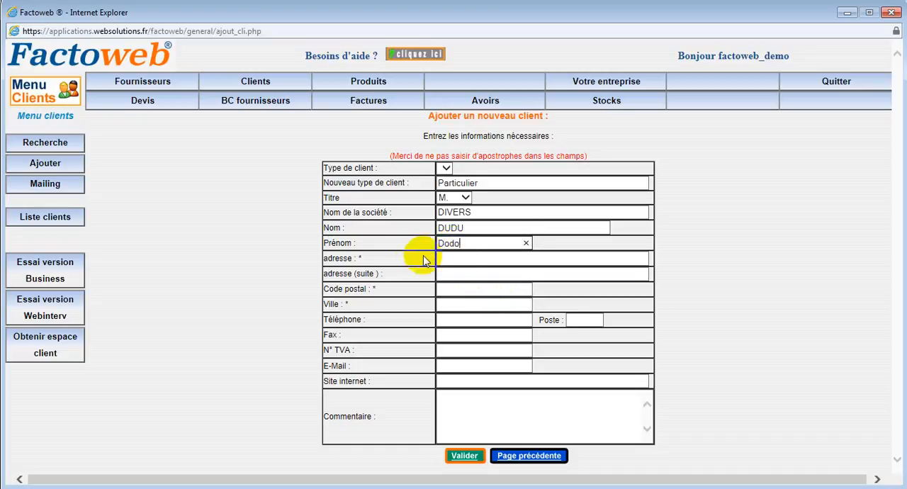
Fill in the new client's street address, postal code and city, leaving the second address line empty.
{"action": "left_click", "coordinate": [454, 262]}
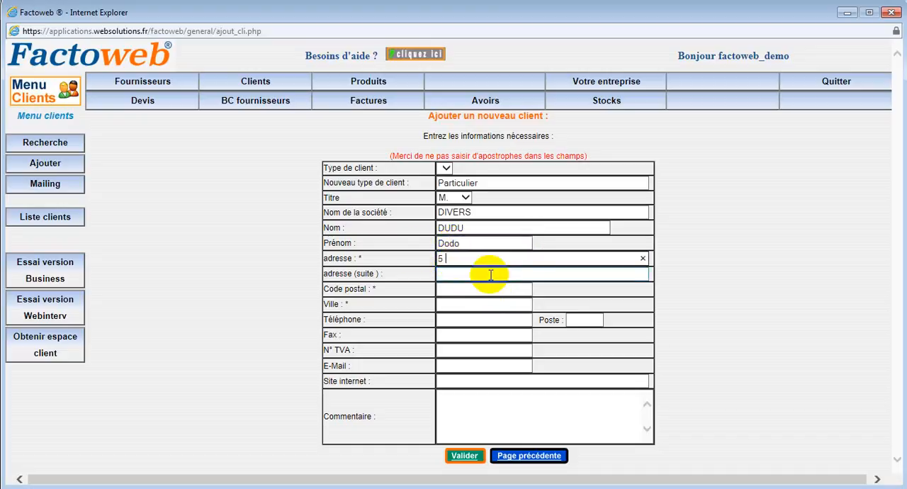
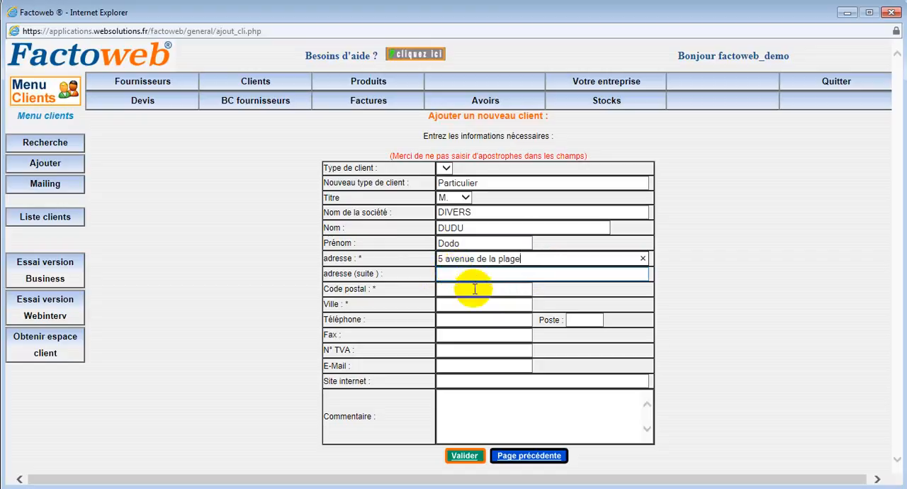
{"action": "left_click", "coordinate": [442, 275]}
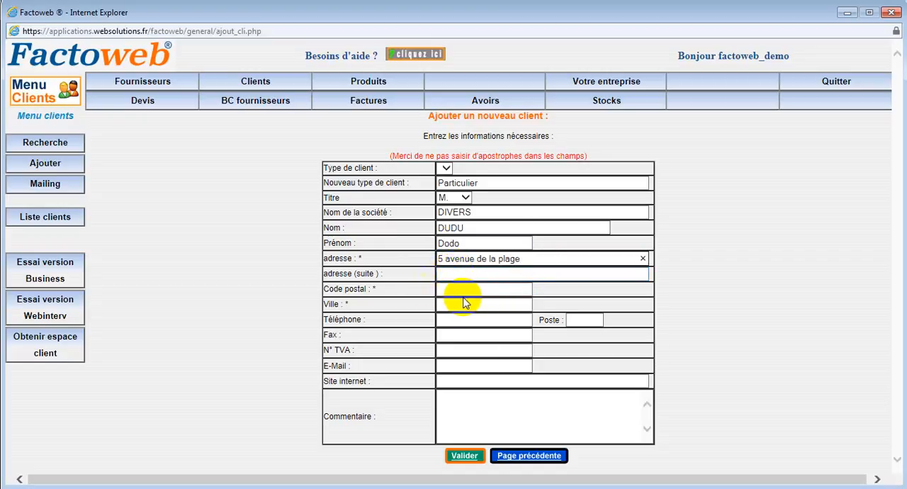
{"action": "left_click", "coordinate": [457, 290]}
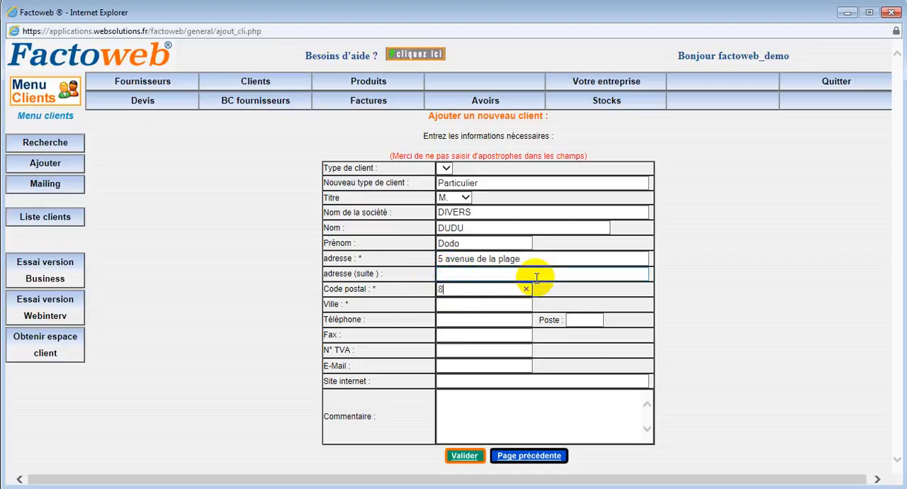
{"action": "type", "text": "83000"}
{"action": "left_click", "coordinate": [459, 306]}
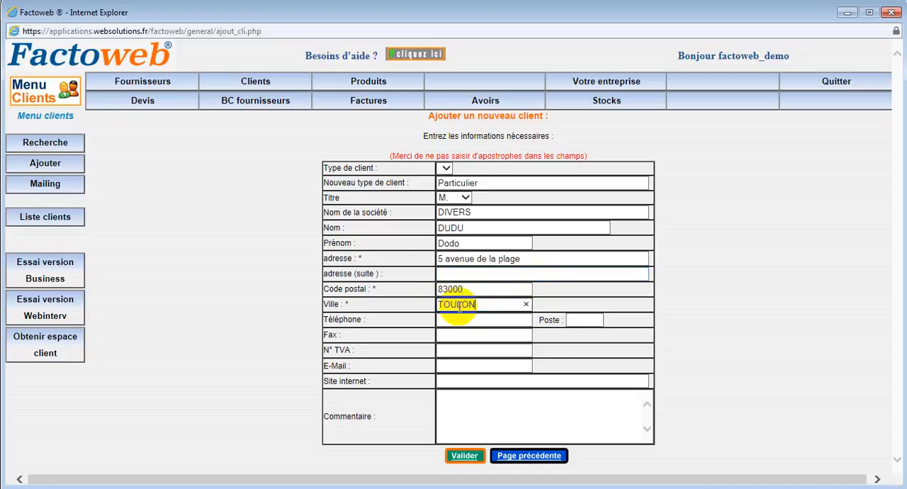
Fill in the new client's phone number and e-mail address, leaving fax and VAT number empty.
{"action": "left_click", "coordinate": [510, 319]}
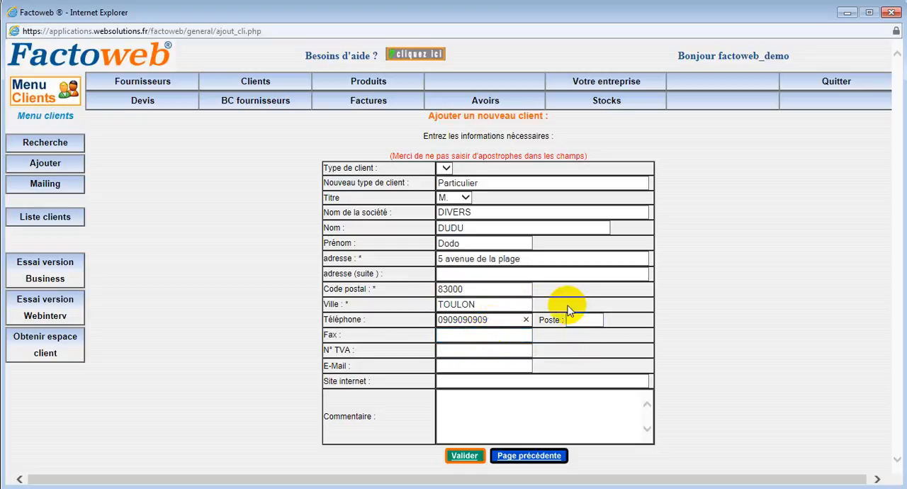
{"action": "left_click", "coordinate": [446, 366]}
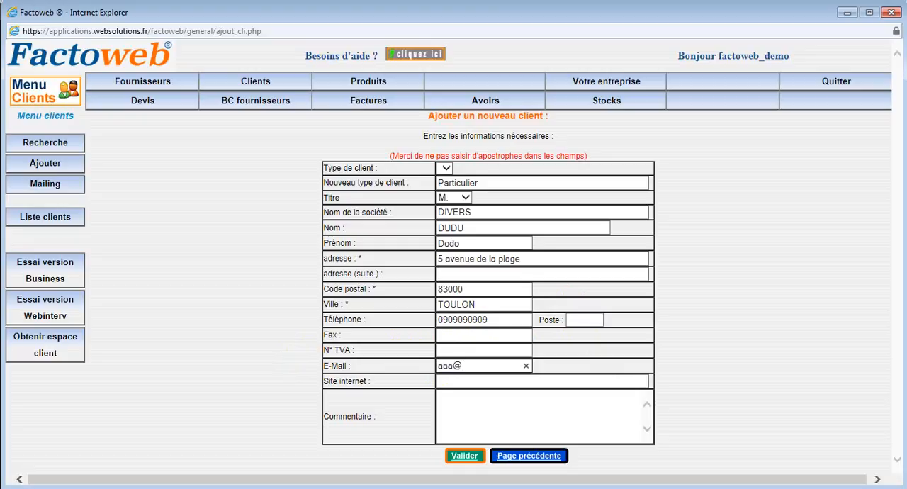
{"action": "type", "text": "aaa@aaa.fr"}
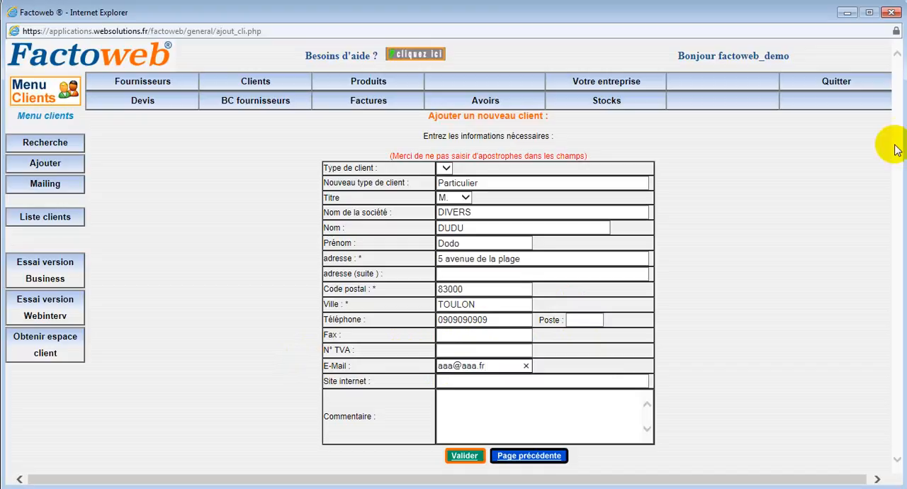
Submit the new client form with website and comment left empty, and confirm the summary to save the record.
{"action": "left_click", "coordinate": [444, 383]}
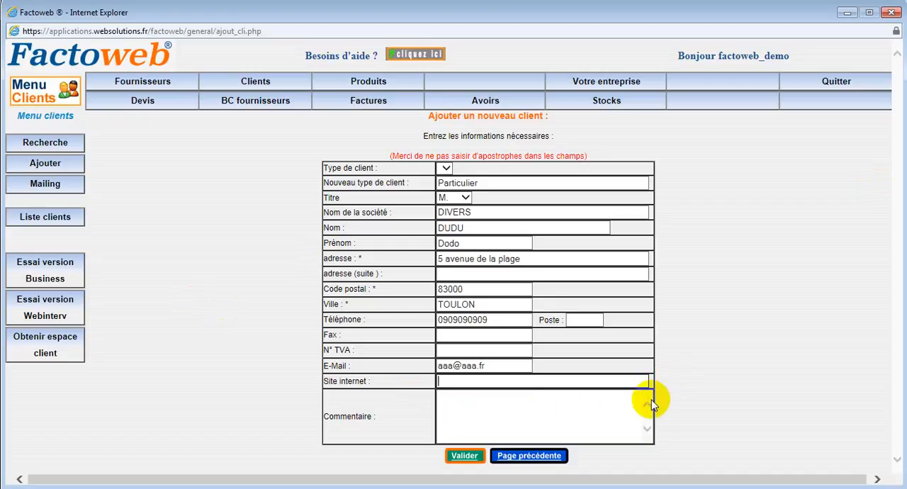
{"action": "left_click", "coordinate": [467, 405]}
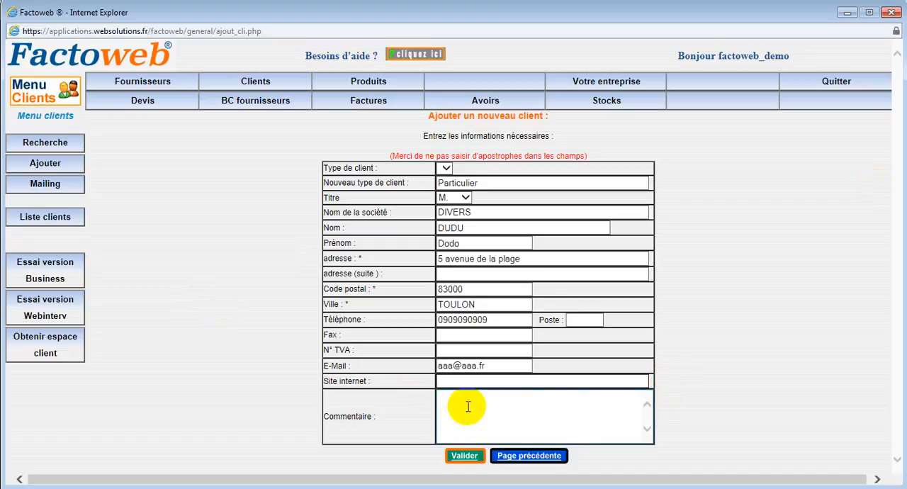
{"action": "left_click", "coordinate": [465, 457]}
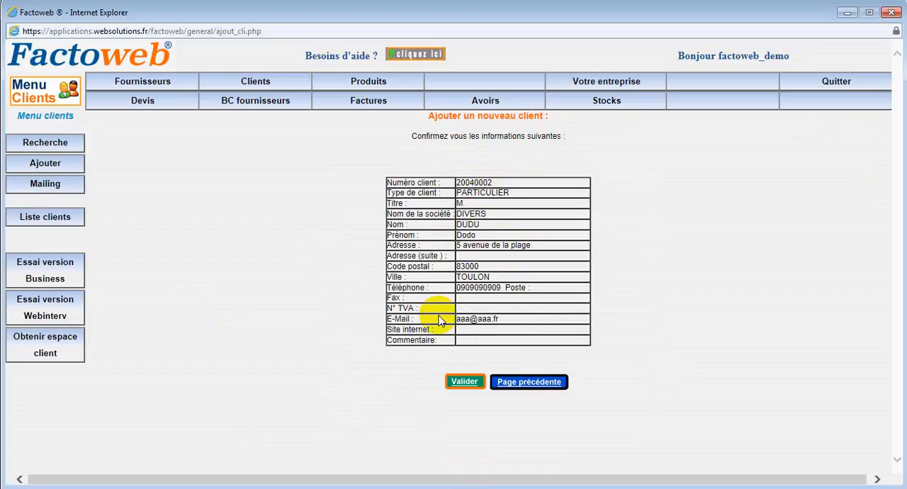
{"action": "left_click", "coordinate": [464, 384]}
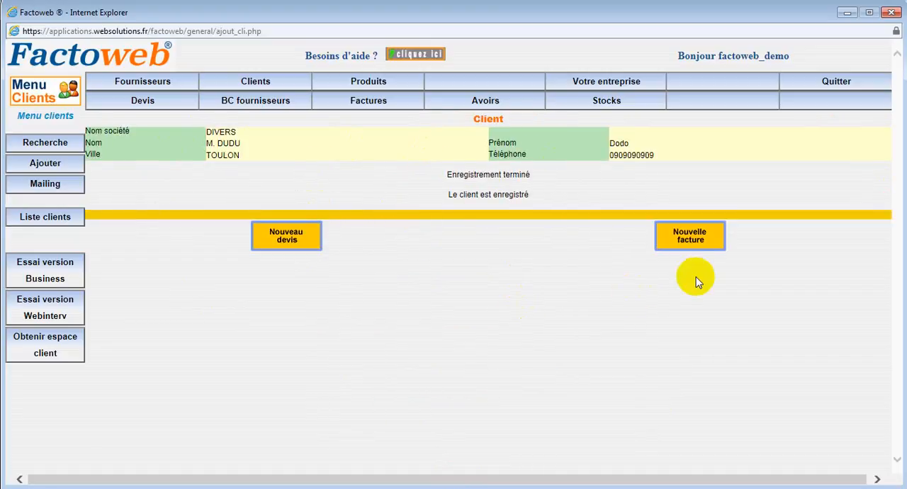
{"action": "left_click", "coordinate": [287, 240]}
{"action": "left_click", "coordinate": [696, 246]}
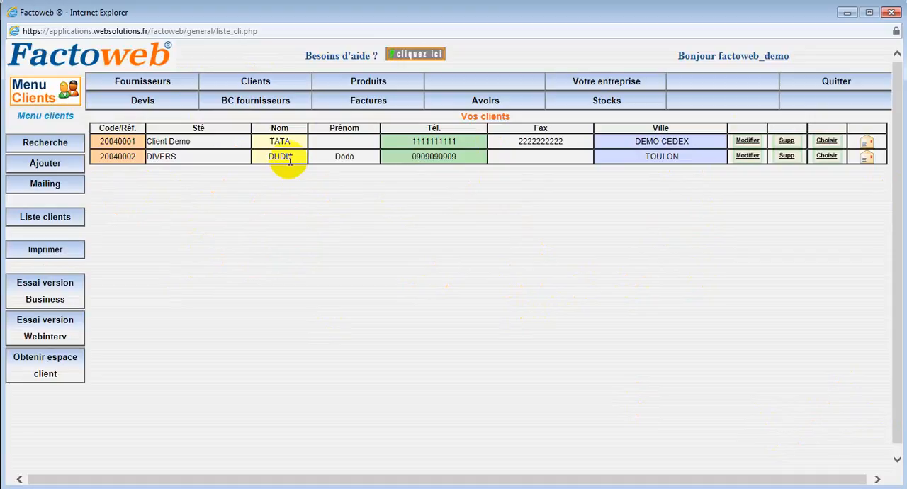
Open the DIVERS client from the client list for modification and replace the last name with a new one.
{"action": "left_click", "coordinate": [747, 158]}
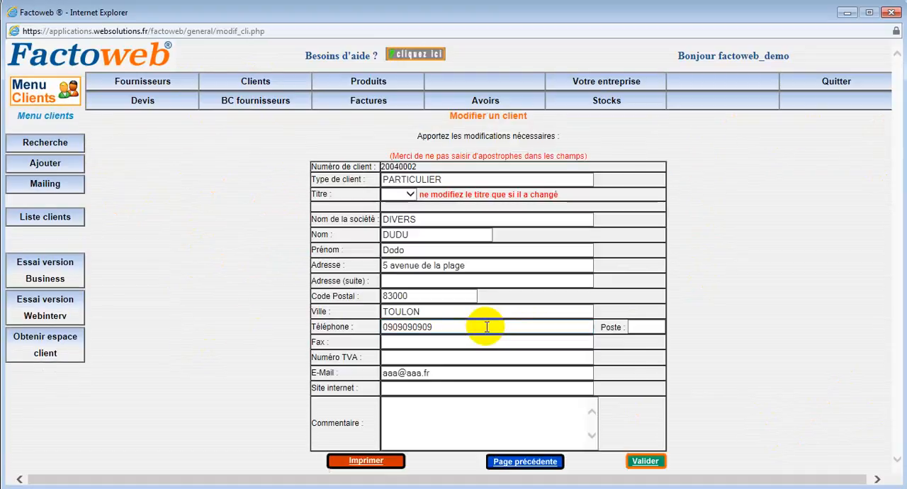
{"action": "left_click", "coordinate": [393, 236]}
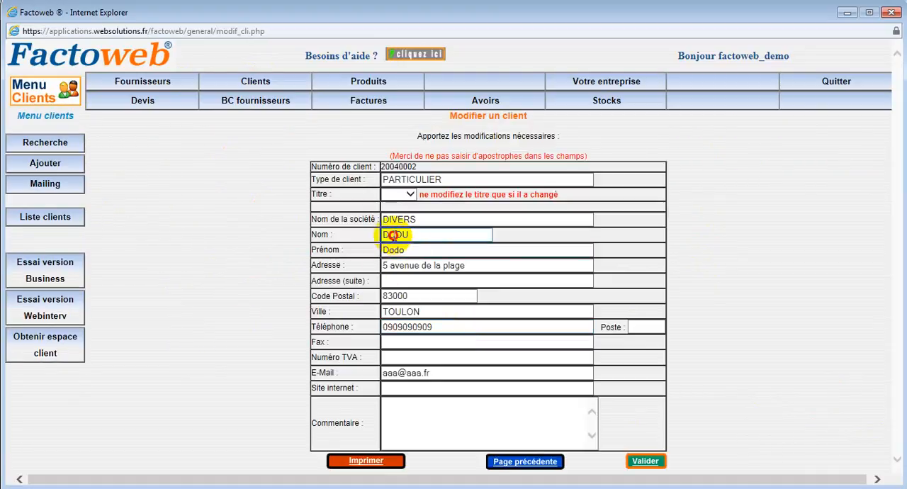
{"action": "left_click_drag", "start_coordinate": [393, 236], "coordinate": [389, 235]}
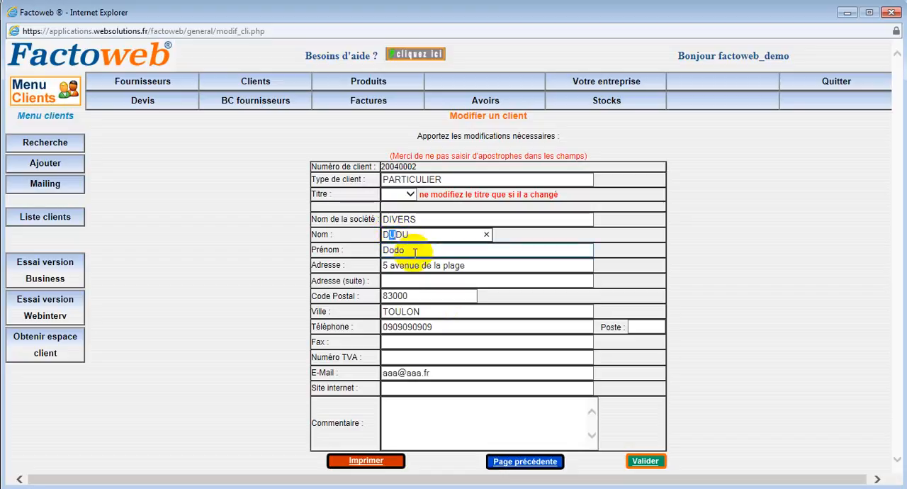
{"action": "type", "text": "A"}
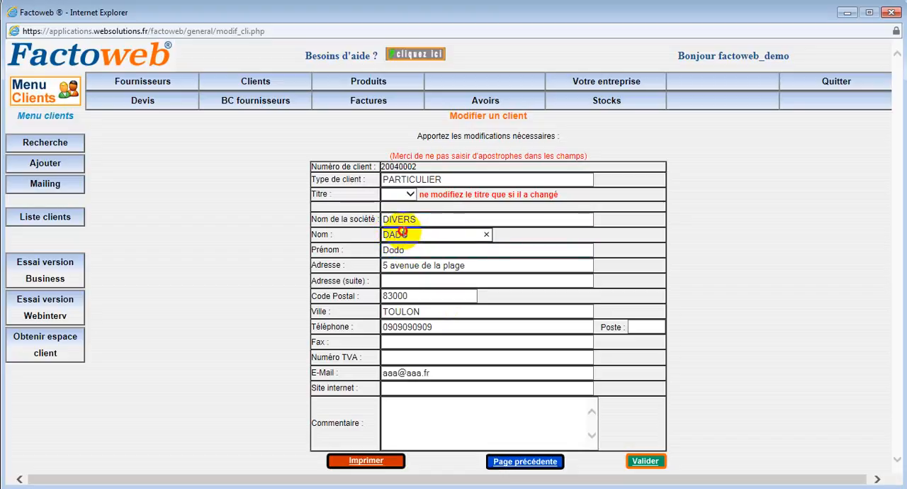
{"action": "double_click", "coordinate": [402, 233]}
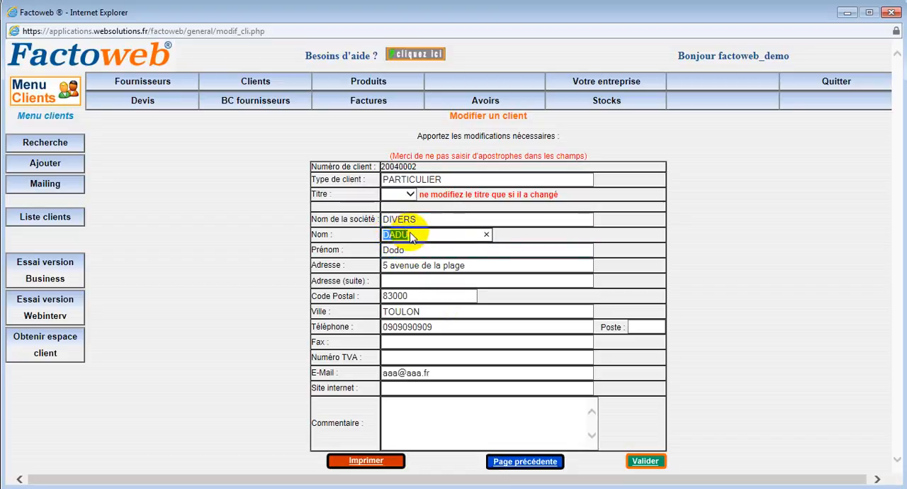
{"action": "type", "text": "S"}
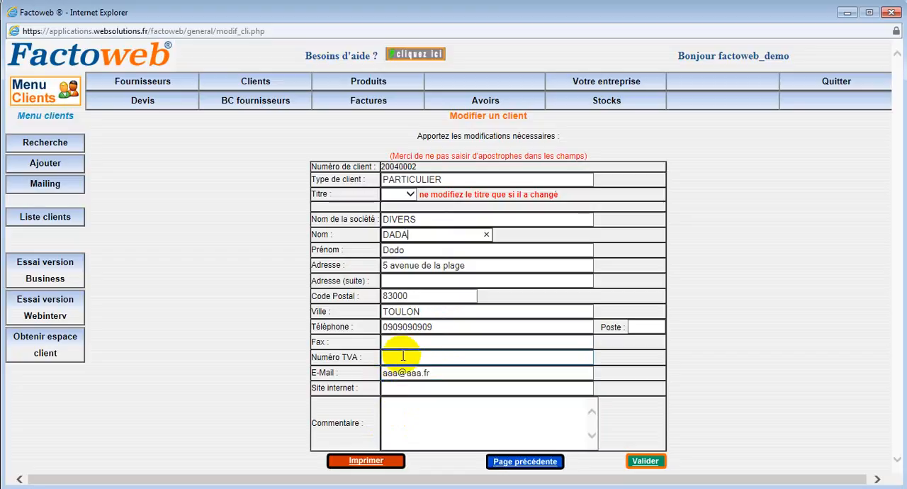
Fill in the client's VAT number and enter "hkhkhkhkhkhk" as the comment.
{"action": "left_click", "coordinate": [402, 355]}
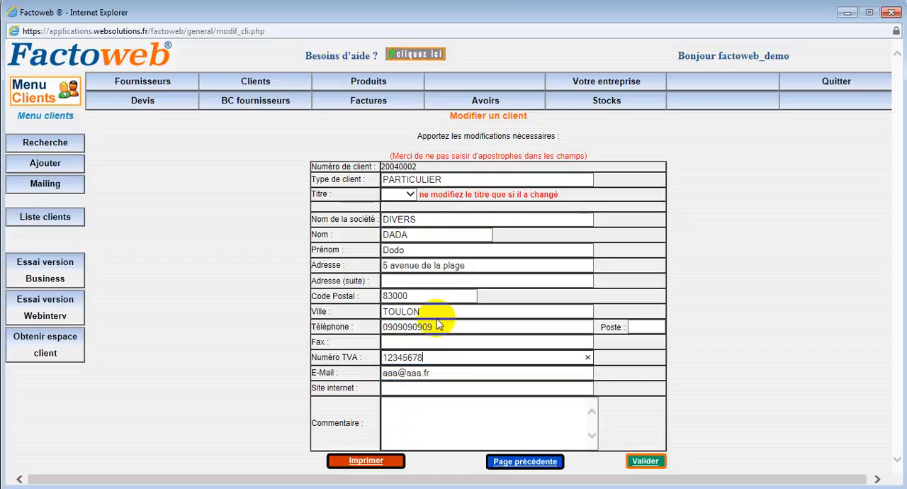
{"action": "left_click", "coordinate": [437, 462]}
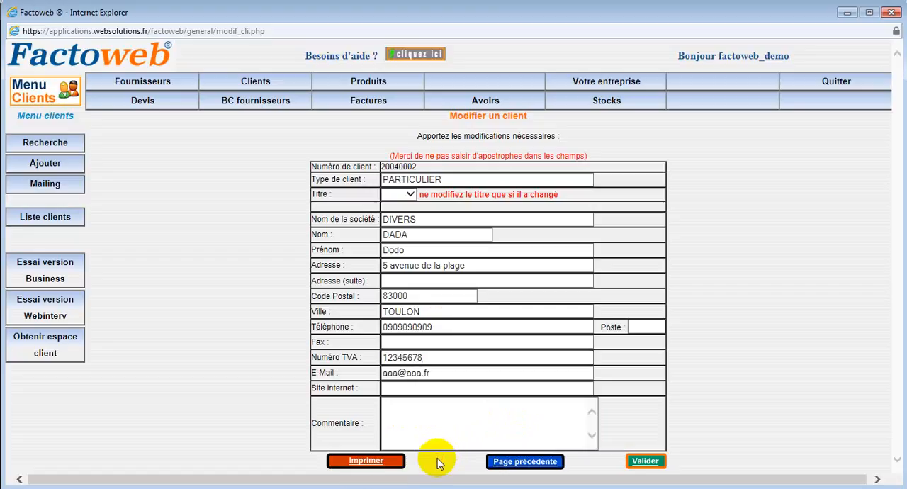
{"action": "left_click", "coordinate": [410, 418]}
{"action": "type", "text": "hkhkhkhkhkhk"}
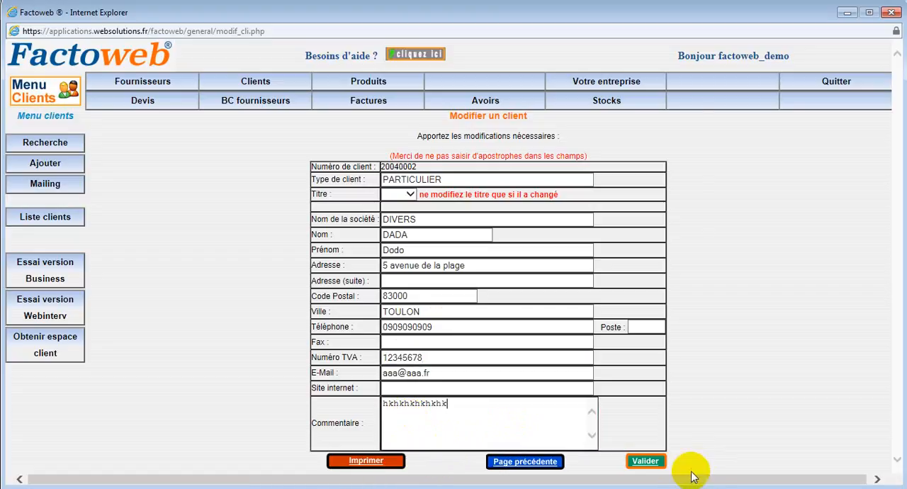
Save the changes to the DIVERS client and return to the client list.
{"action": "left_click", "coordinate": [527, 469]}
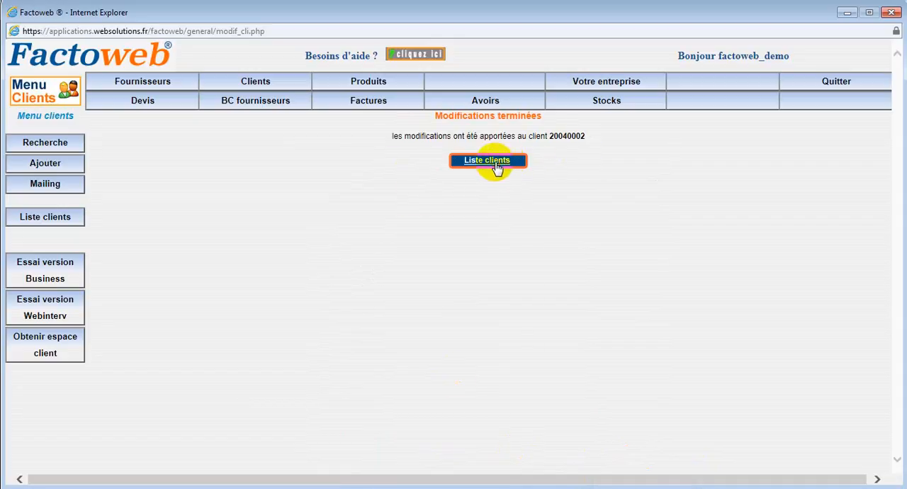
{"action": "left_click", "coordinate": [495, 163]}
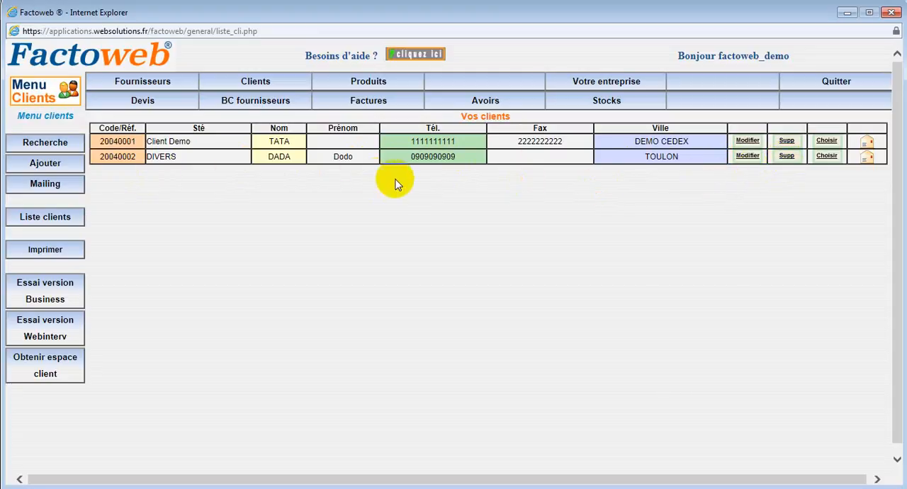
Choose the DIVERS client to view its information and available document actions, and return to the client list.
{"action": "left_click", "coordinate": [827, 157]}
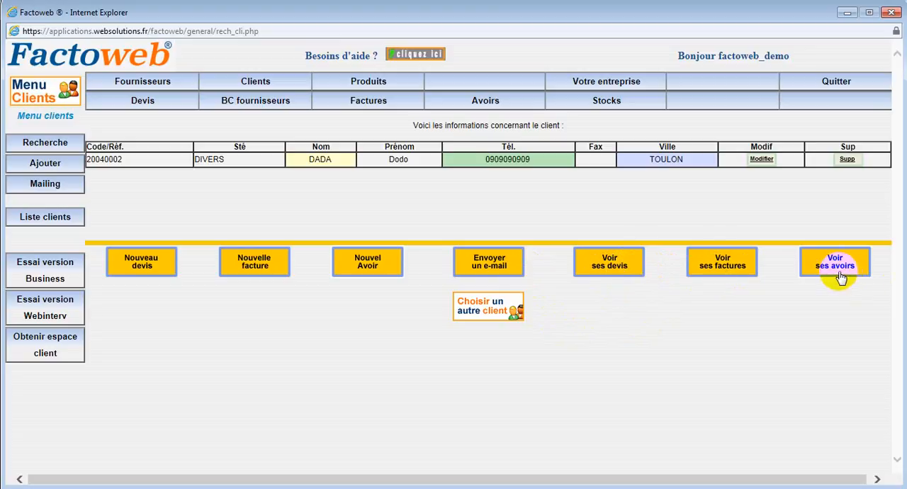
{"action": "left_click", "coordinate": [503, 305]}
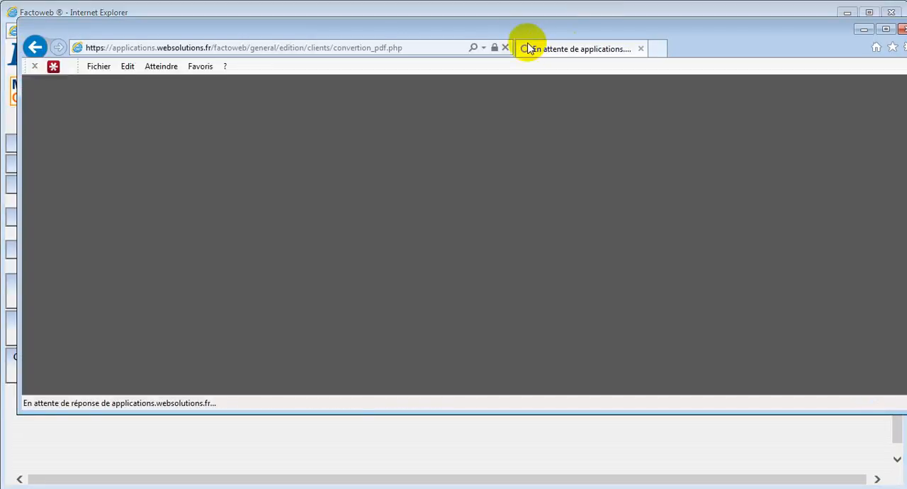
Open the DIVERS client's address letter PDF, examine the sender and recipient address blocks, and close the document.
{"action": "left_click_drag", "start_coordinate": [515, 36], "coordinate": [502, 76]}
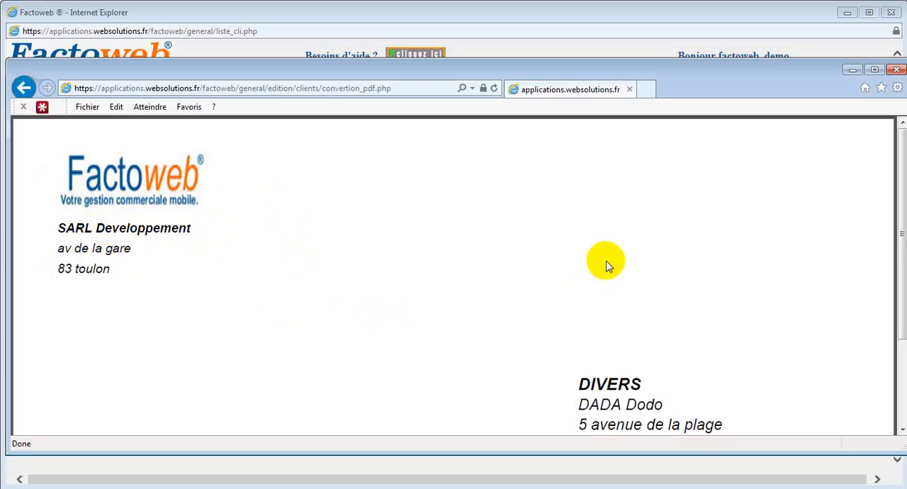
{"action": "scroll", "coordinate": [701, 269], "scroll_direction": "down", "scroll_amount": 2}
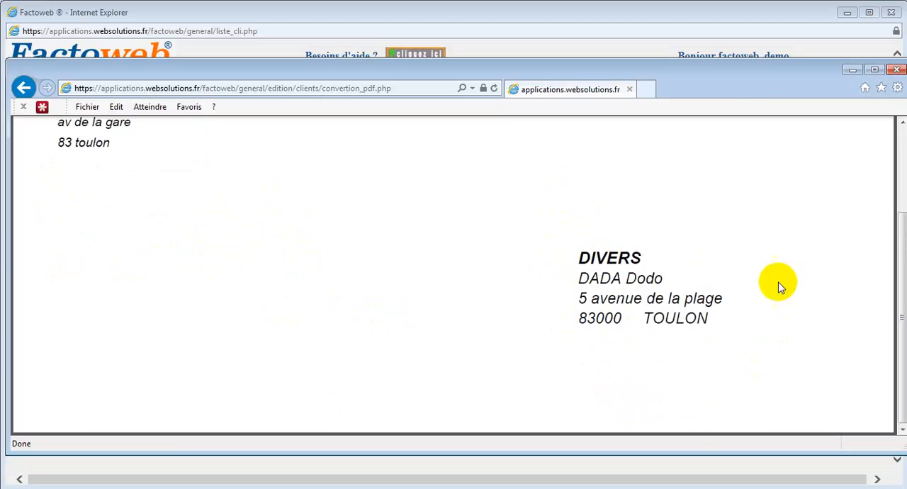
{"action": "left_click_drag", "start_coordinate": [574, 259], "coordinate": [611, 264]}
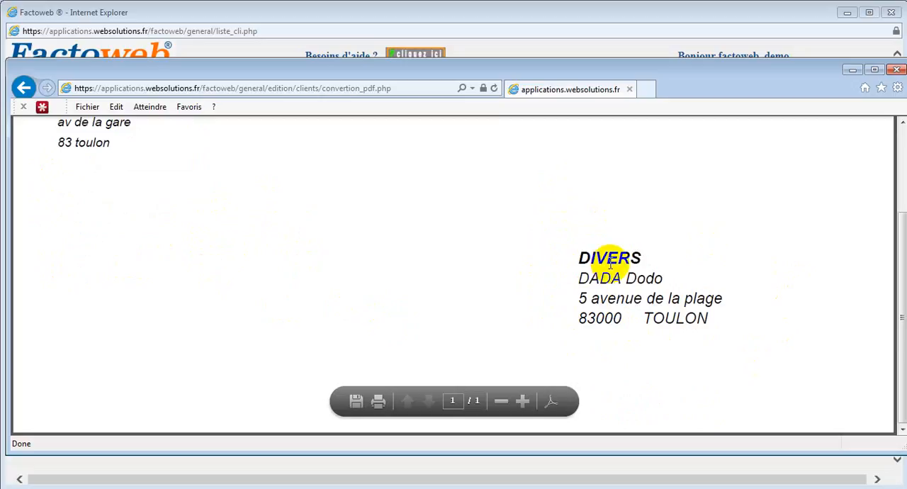
{"action": "left_click", "coordinate": [614, 261]}
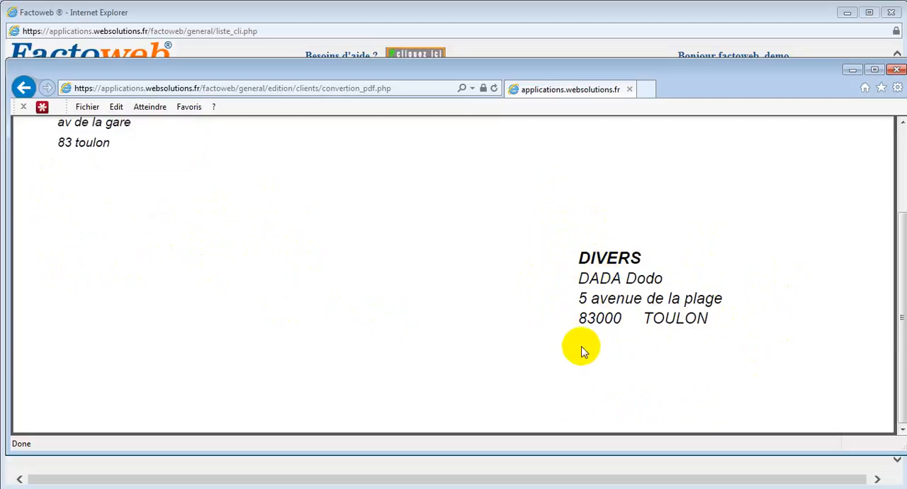
{"action": "scroll", "coordinate": [761, 304], "scroll_direction": "up", "scroll_amount": 3}
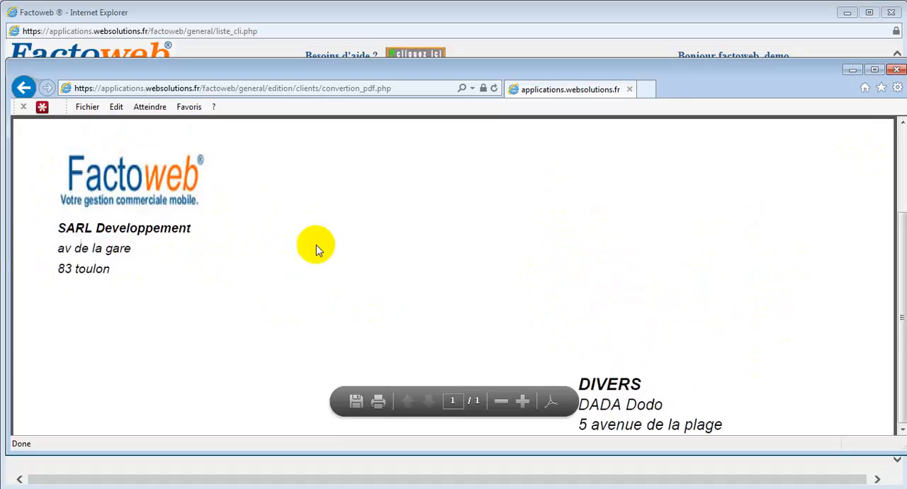
{"action": "left_click", "coordinate": [896, 70]}
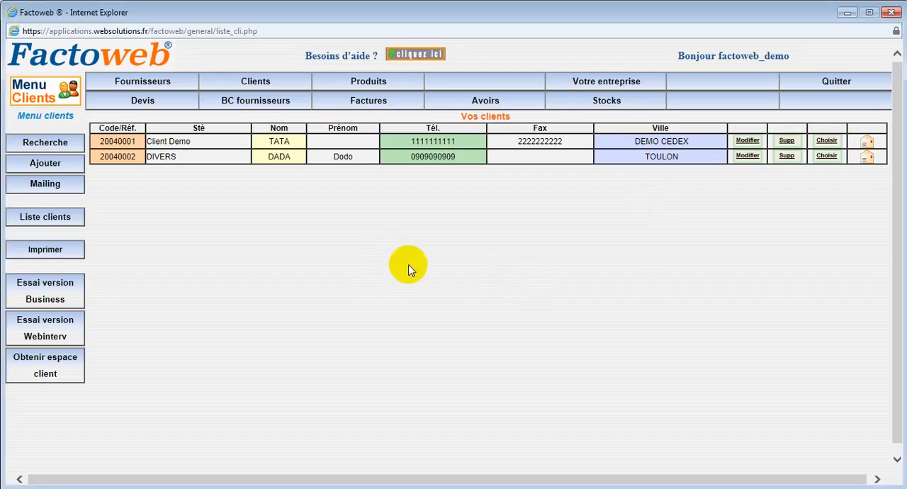